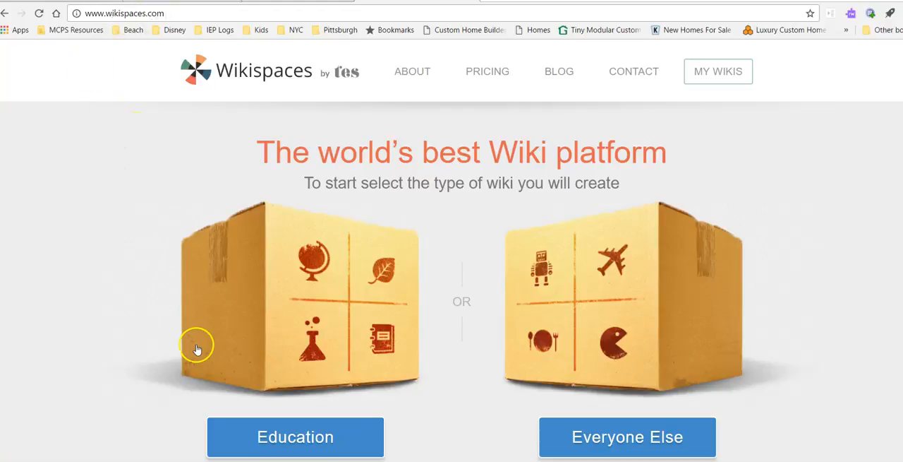
- Open the Education option's form for creating a free classroom wiki to view its fields, and close it without creating one
left_click(290, 439)
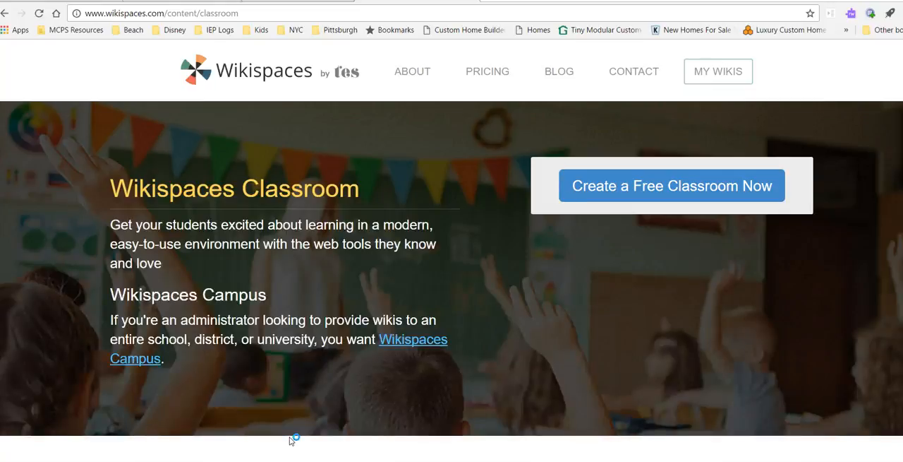
left_click(637, 189)
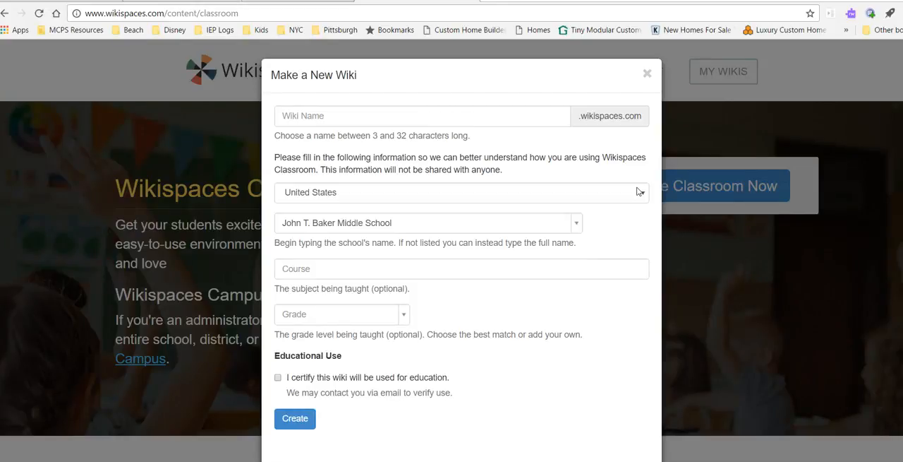
left_click(585, 82)
left_click(646, 74)
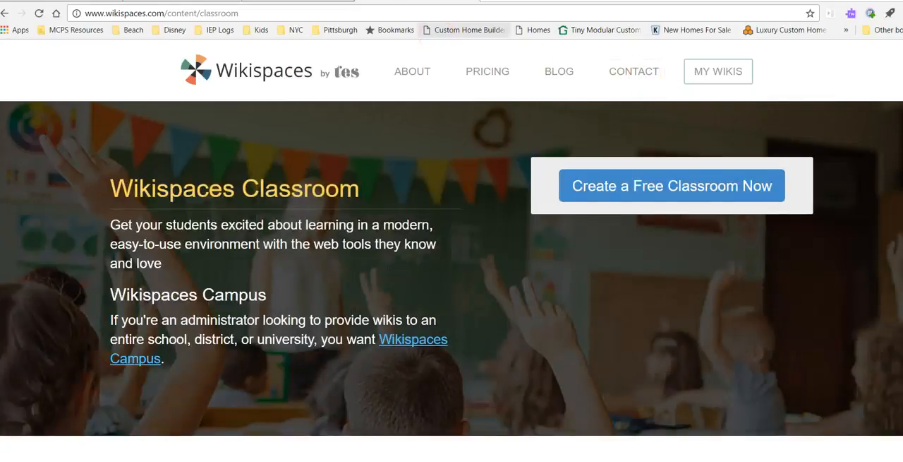
- Open the favorite English classroom wiki from the account's own wikis and start a new page titled The Thing Called Luck
left_click(703, 80)
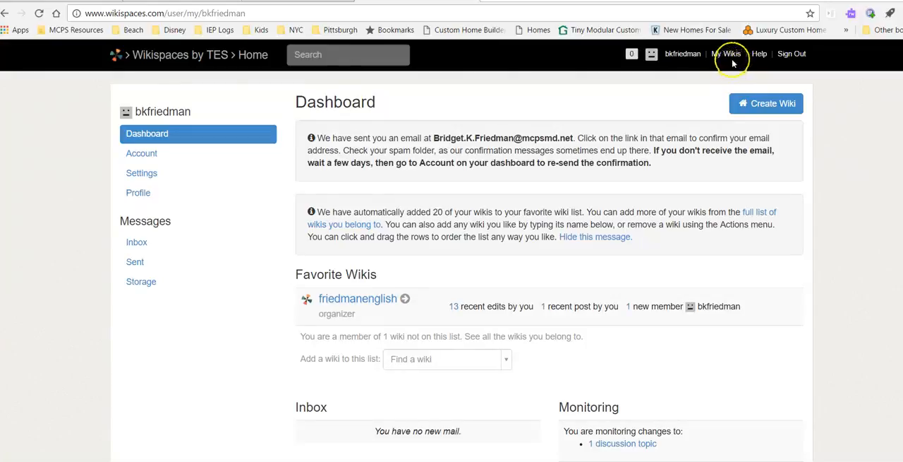
left_click(357, 301)
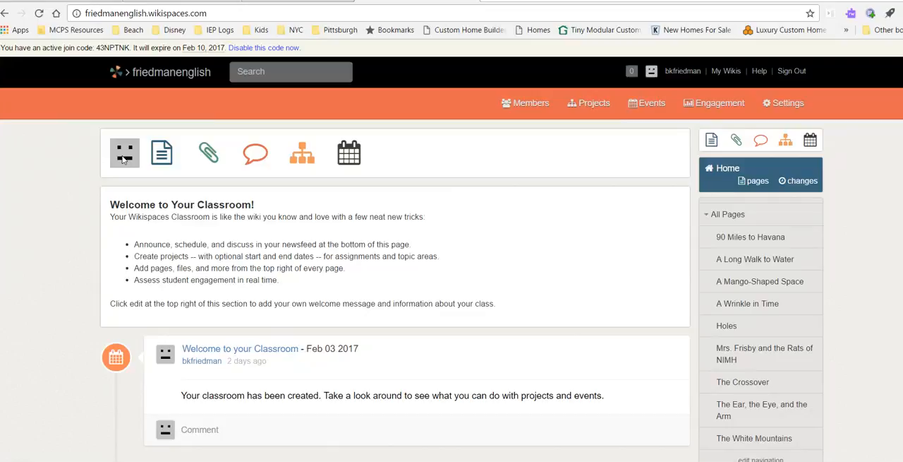
left_click(162, 158)
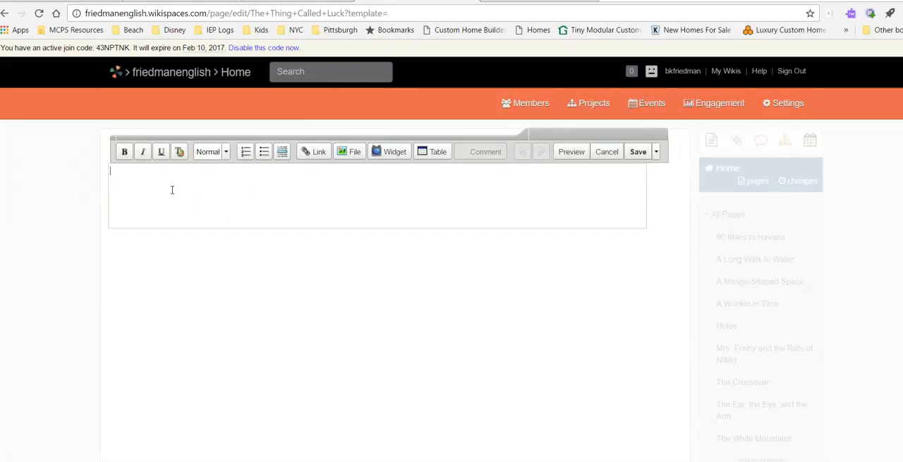
- Write "Hello Readers! Here is where we will discuss all things related to our novel." on the new page and save it
type("Hello REad")
key("BackSpace")
key("BackSpace")
key("BackSpace")
type("eaders! ")
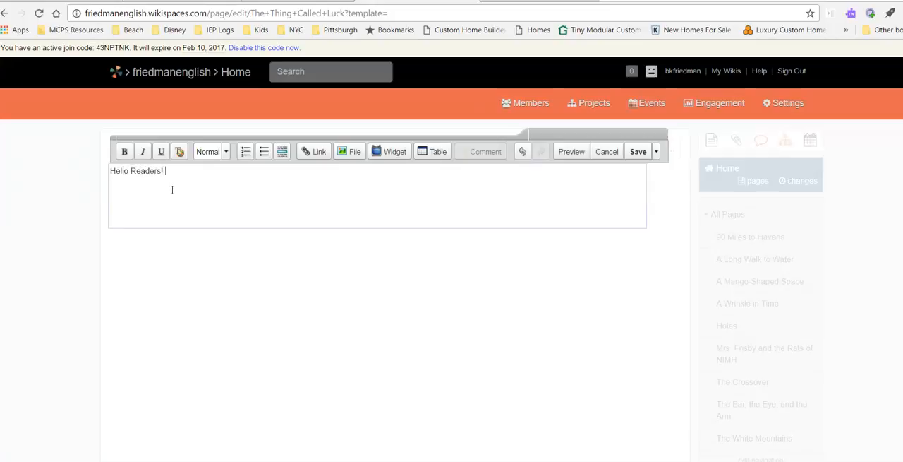
type("Here is where we will discuss all th")
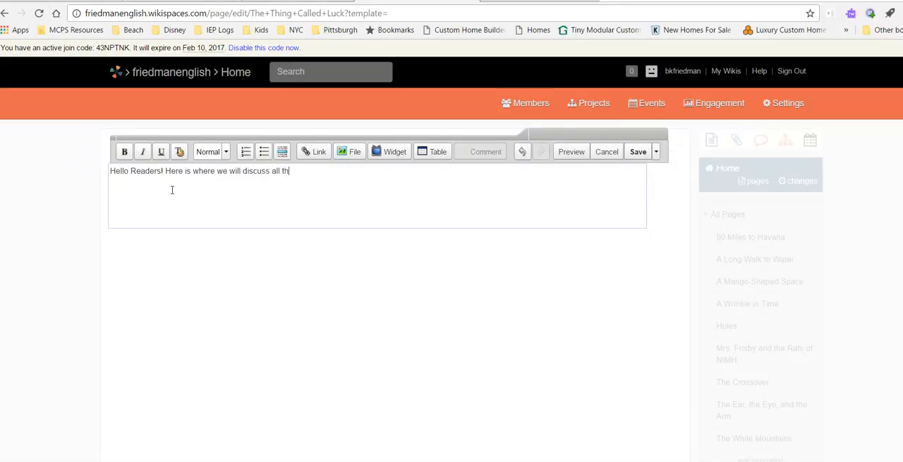
type("ings related o")
key("BackSpace")
type("to our novel.")
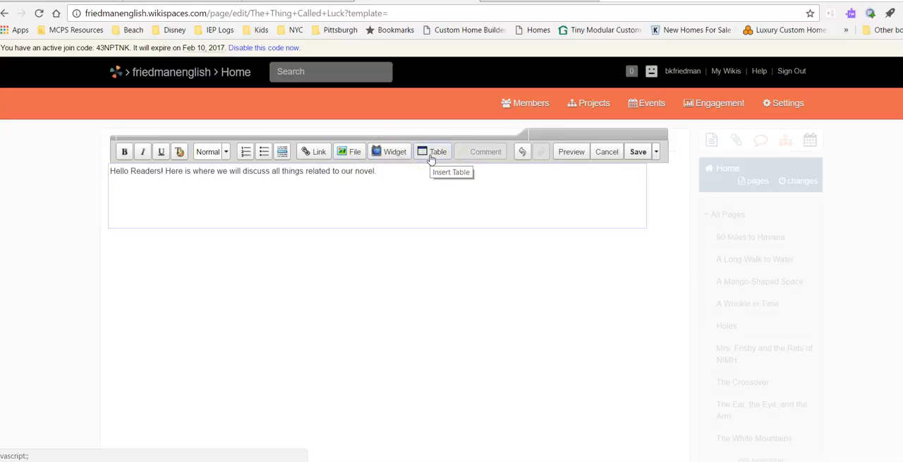
left_click(640, 155)
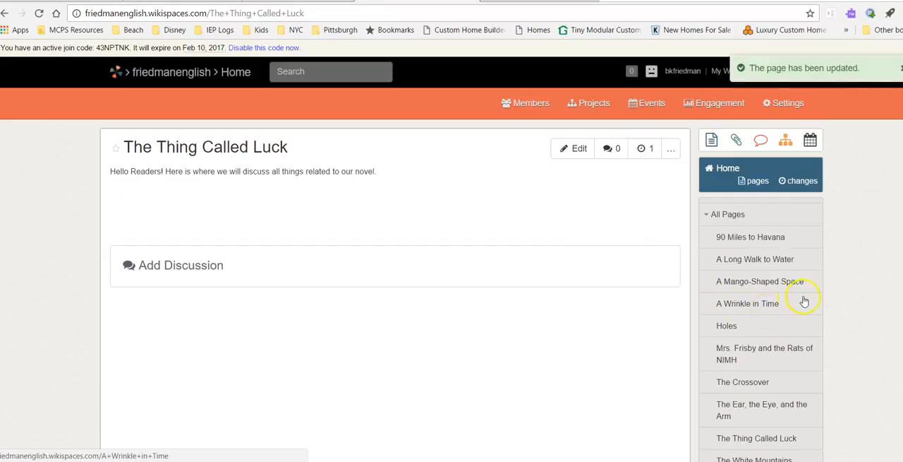
- Return to the wiki's home page and upload the file Netiquette for our wiki.docx from the Documents folder
scroll(776, 303, "down", 1)
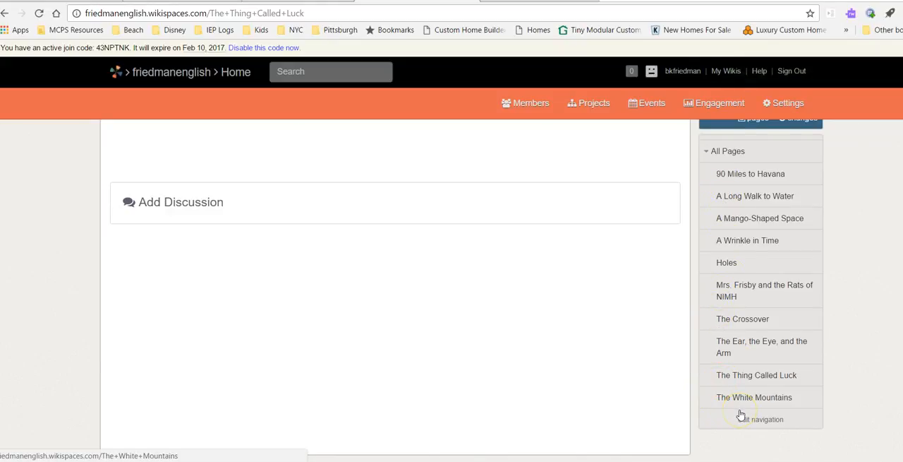
scroll(461, 290, "up", 2)
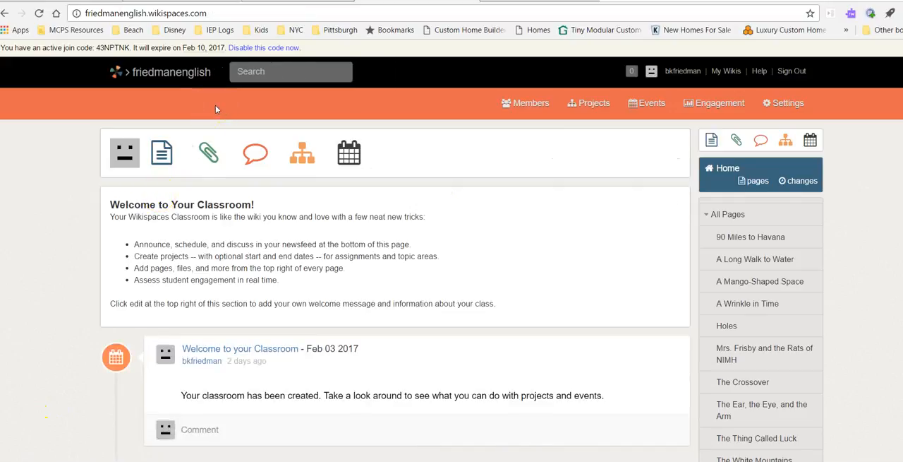
left_click(210, 155)
left_click(210, 155)
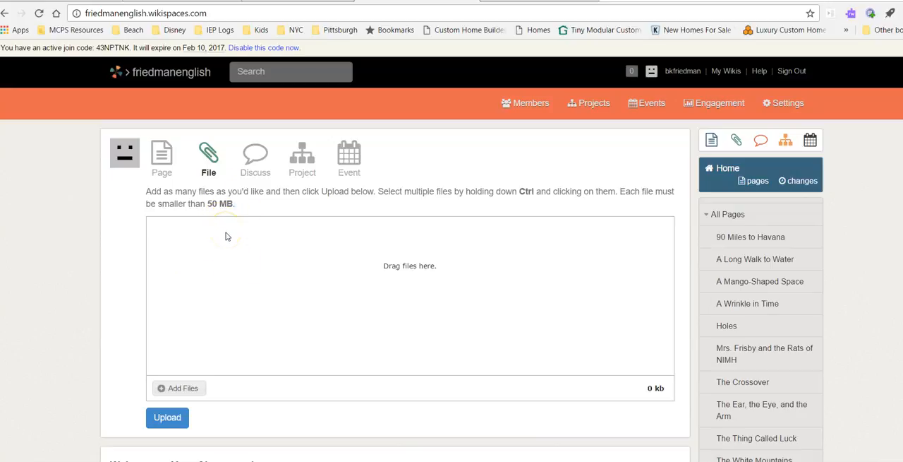
left_click(175, 389)
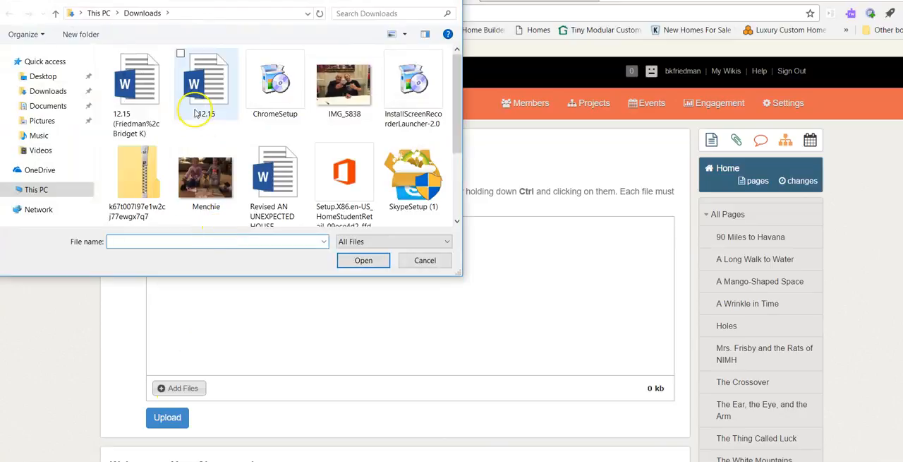
left_click_drag(458, 80, 459, 44)
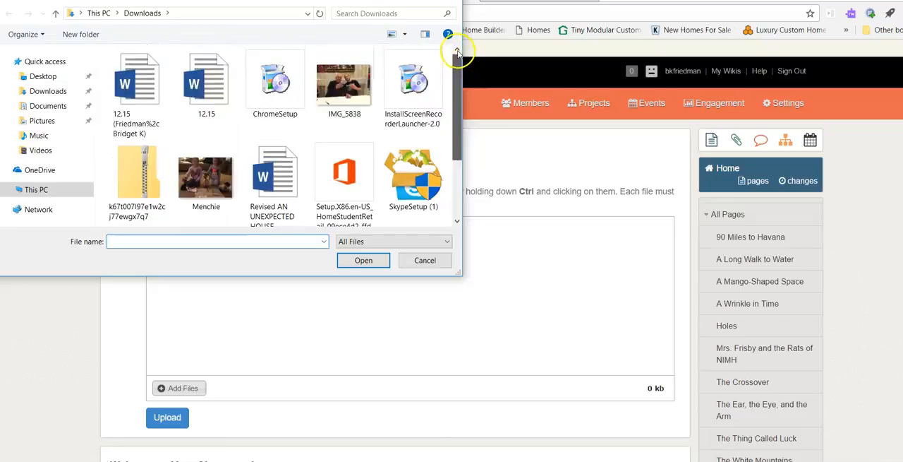
left_click(48, 105)
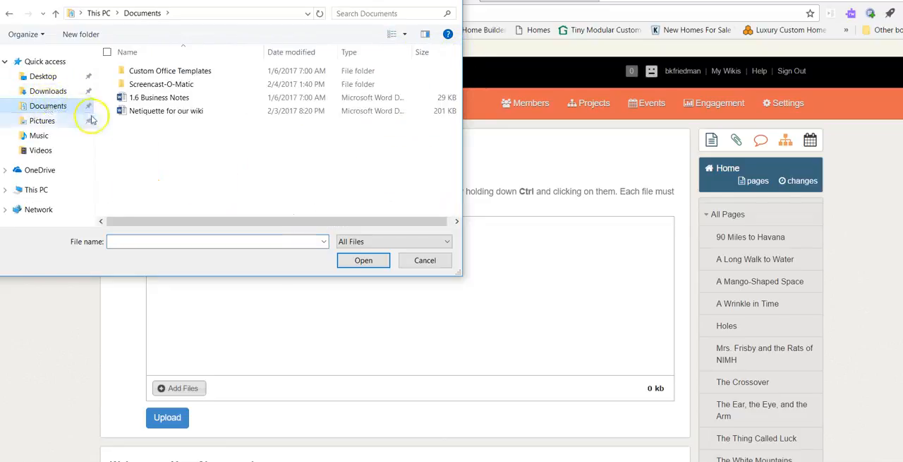
left_click(141, 112)
left_click(363, 260)
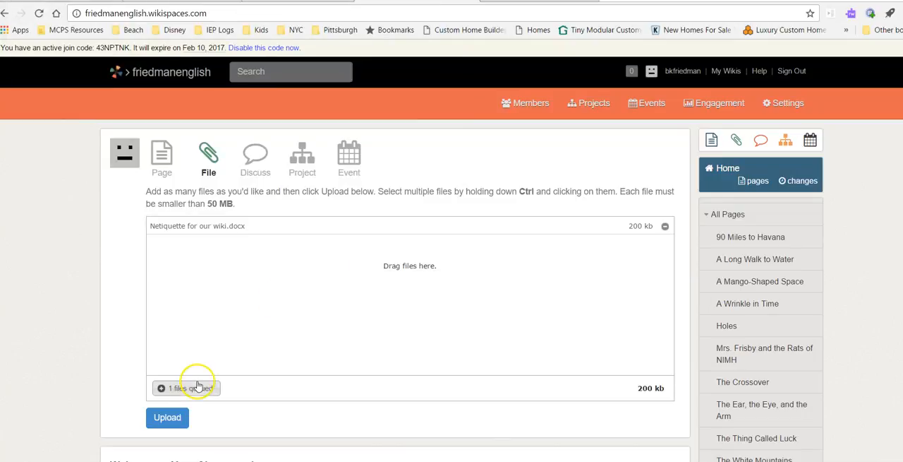
left_click(175, 419)
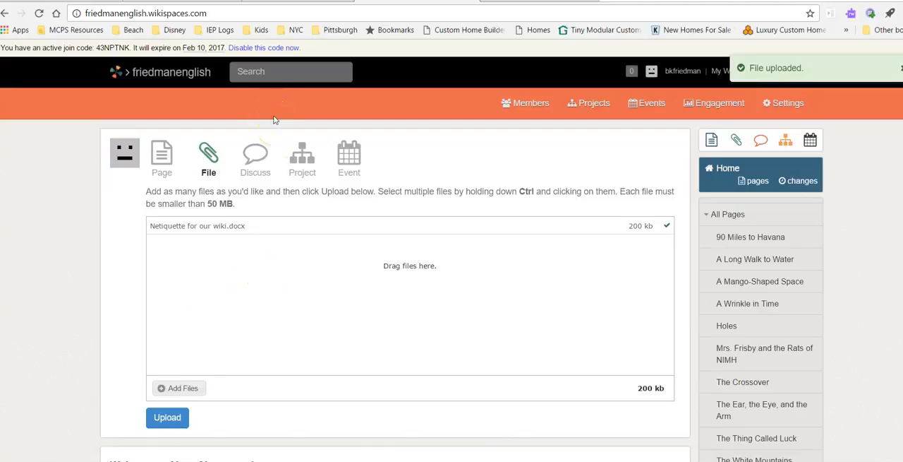
- Start a new discussion with the subject "Which character in your novel is experiencing the most challenges?"
left_click(257, 173)
left_click(258, 151)
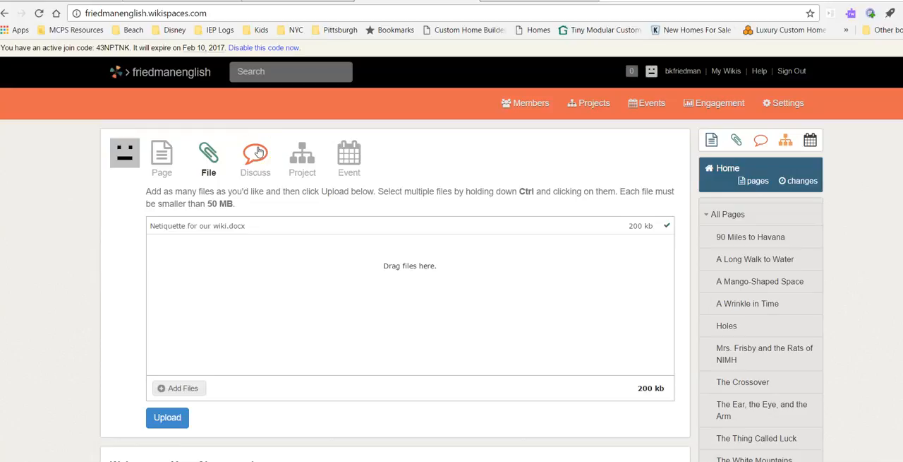
left_click(259, 152)
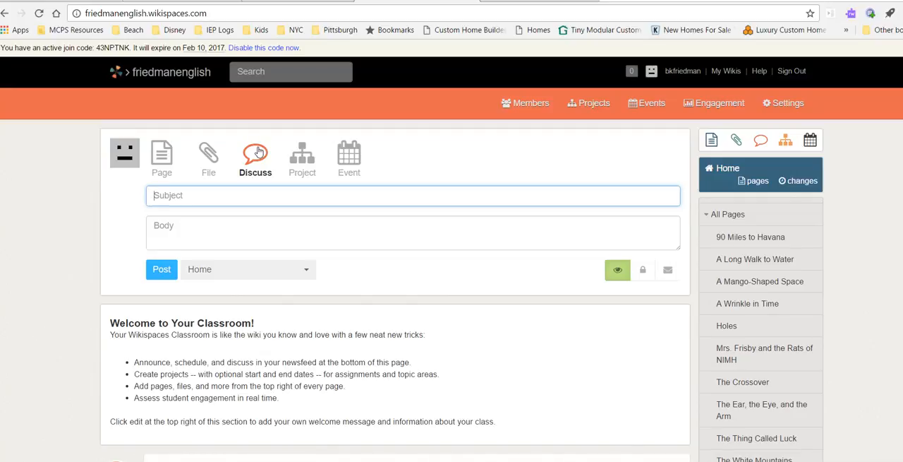
left_click(193, 198)
type("Which character in your novel is experience")
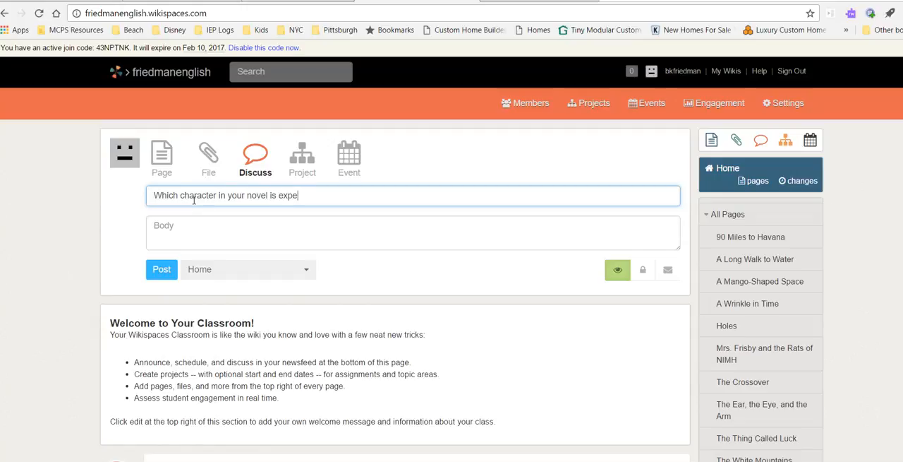
key("BackSpace")
type("ing the most challeng")
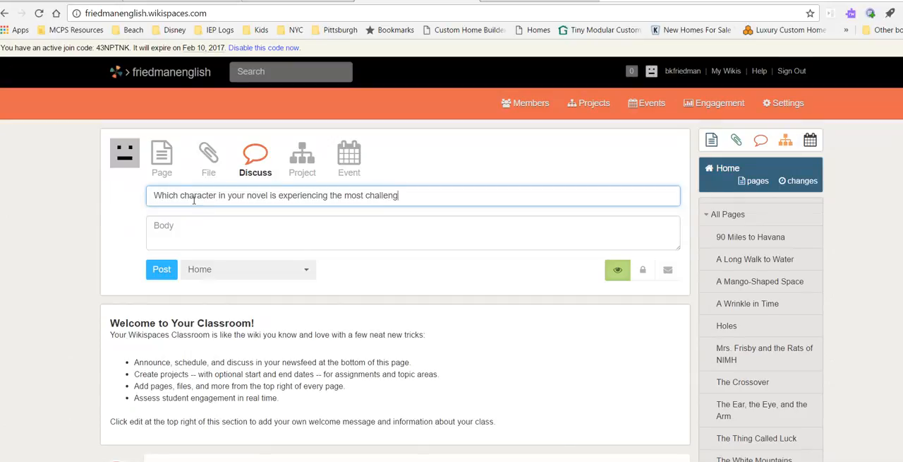
type("es?")
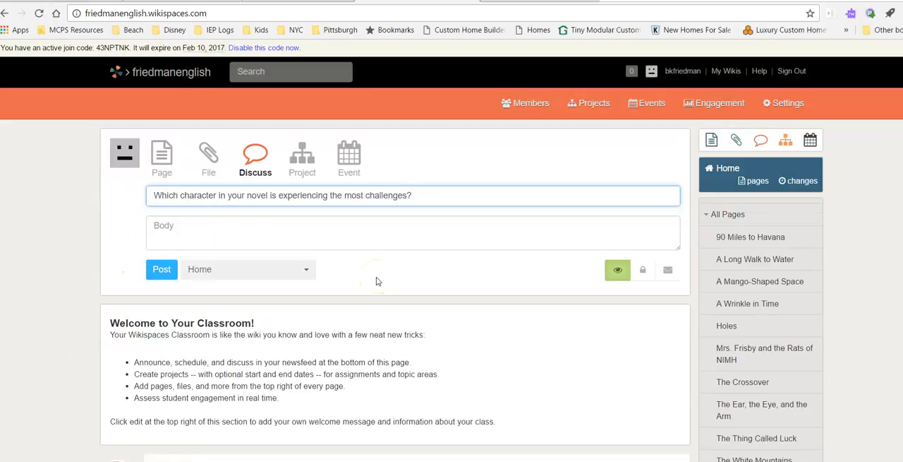
- Enter "Please respond with support from your novel." as the discussion's body and post it to Home
left_click(642, 272)
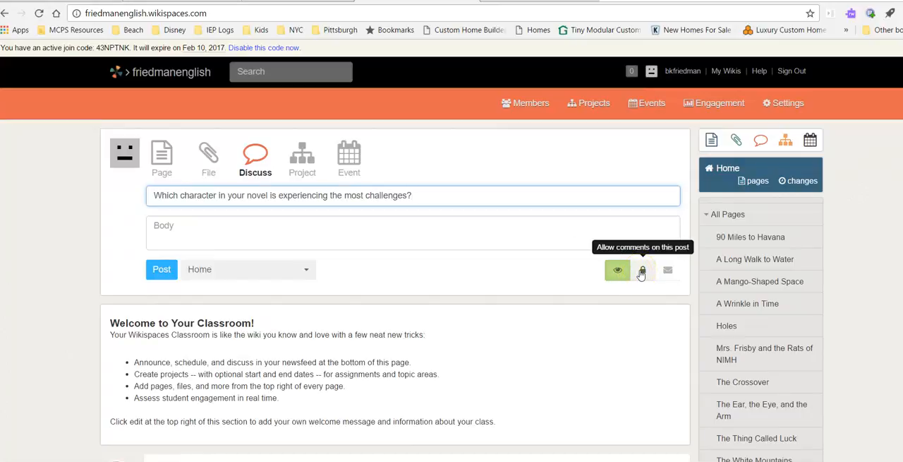
left_click(667, 272)
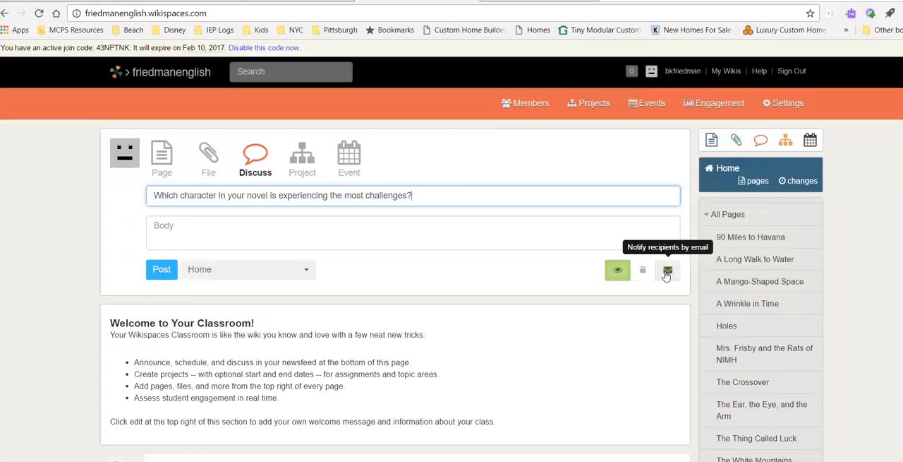
left_click(297, 226)
type("Please respond with support from your novel.")
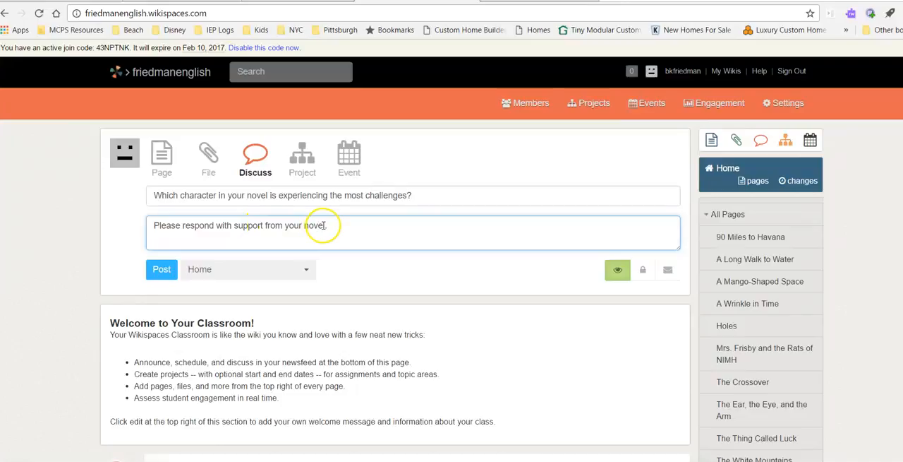
left_click(161, 269)
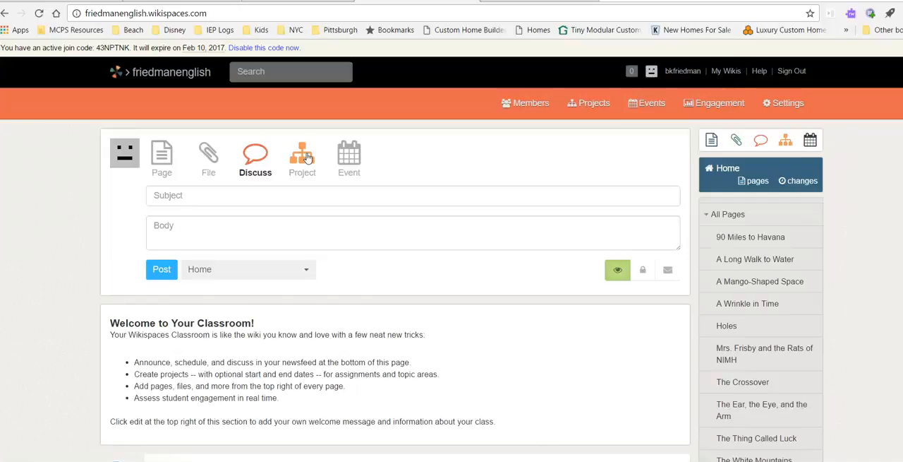
- Start a new project named Literature Circles Podcast
left_click(306, 157)
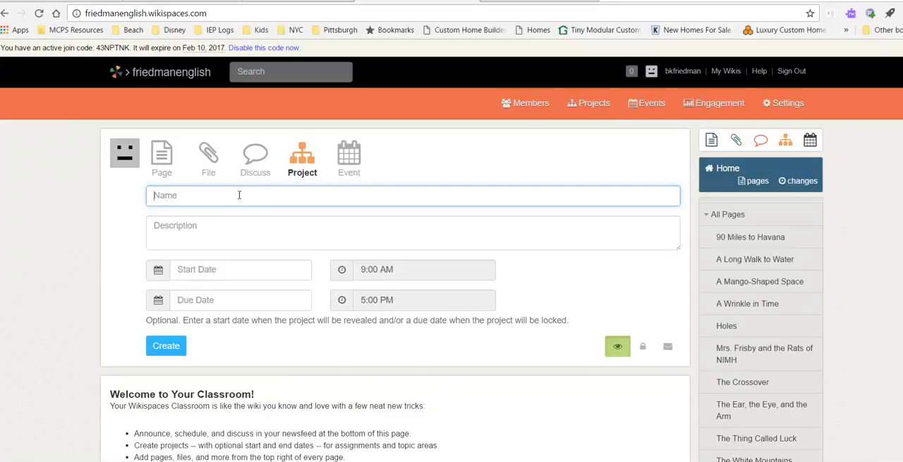
type("Literature Circles Podcast")
- Enter the project description "Include your aha moments and predictions into your podcast."
left_click(180, 225)
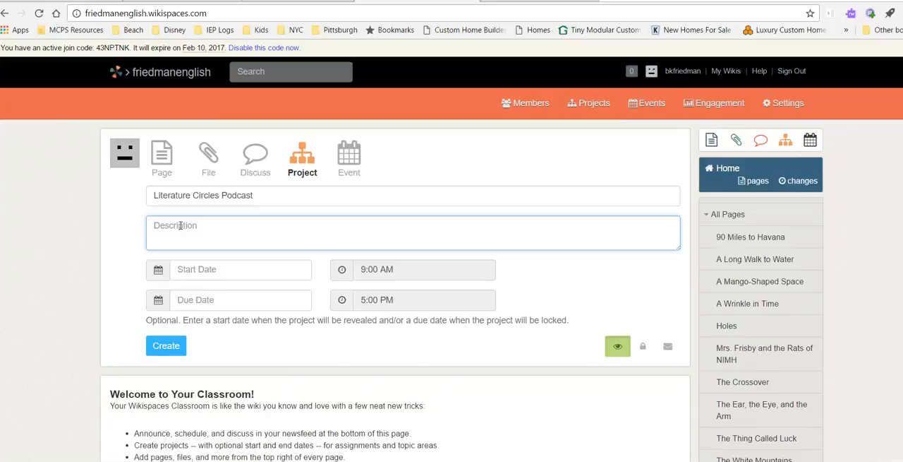
type("Include your aha moments and")
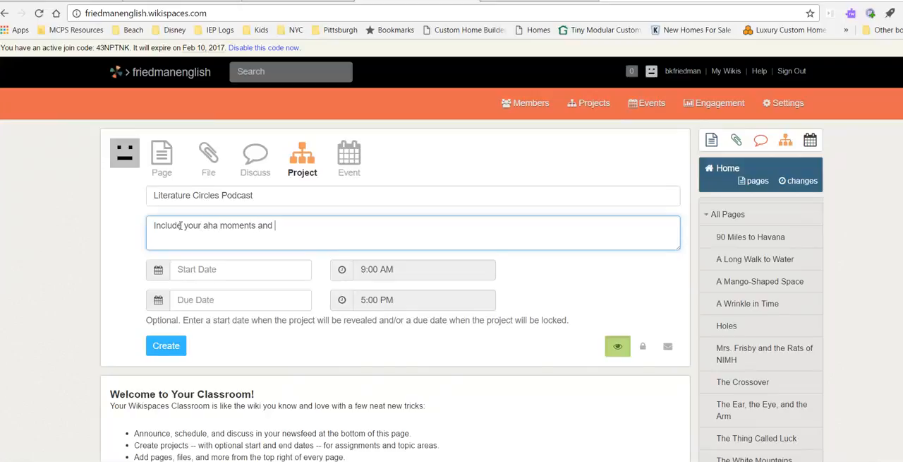
type("ictions in to your pos")
key("BackSpace")
type("dcast.")
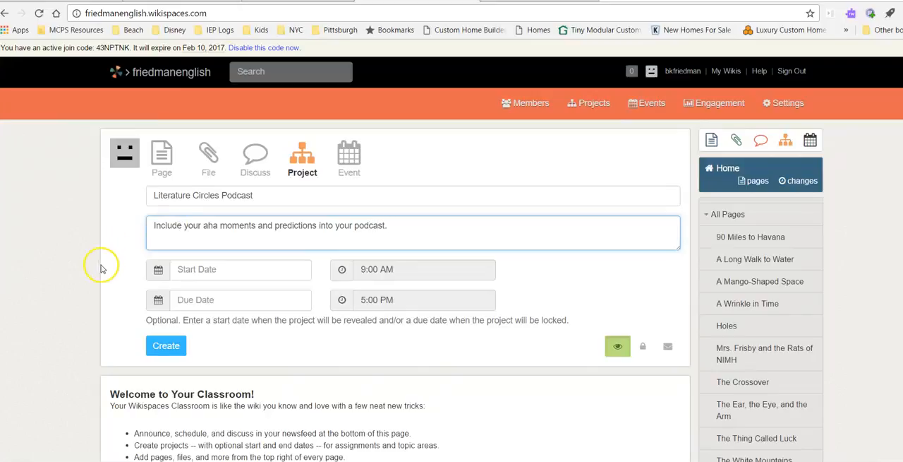
- Set the project's start date to 02/09/2017 and its start time to 09:00 AM
left_click(160, 275)
left_click(189, 269)
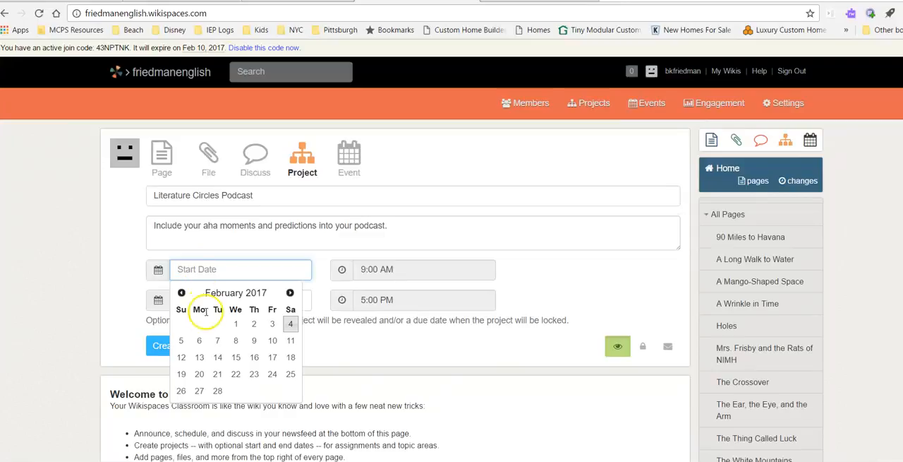
left_click(253, 341)
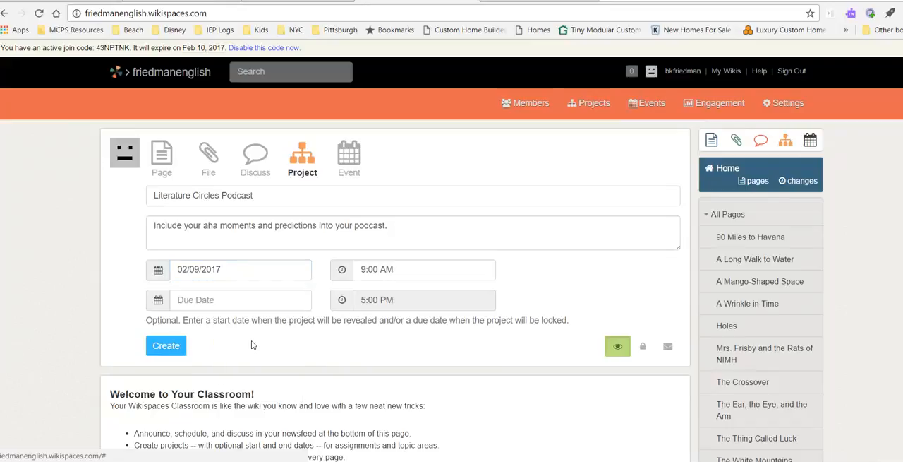
left_click(376, 271)
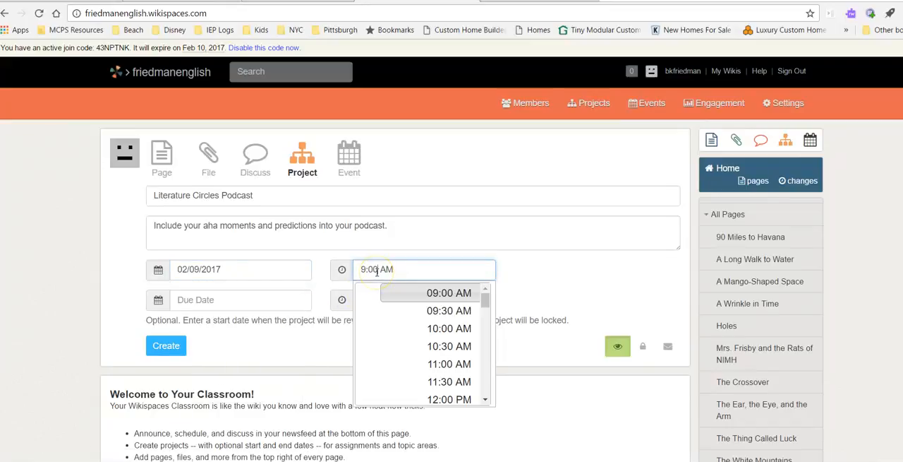
left_click(462, 293)
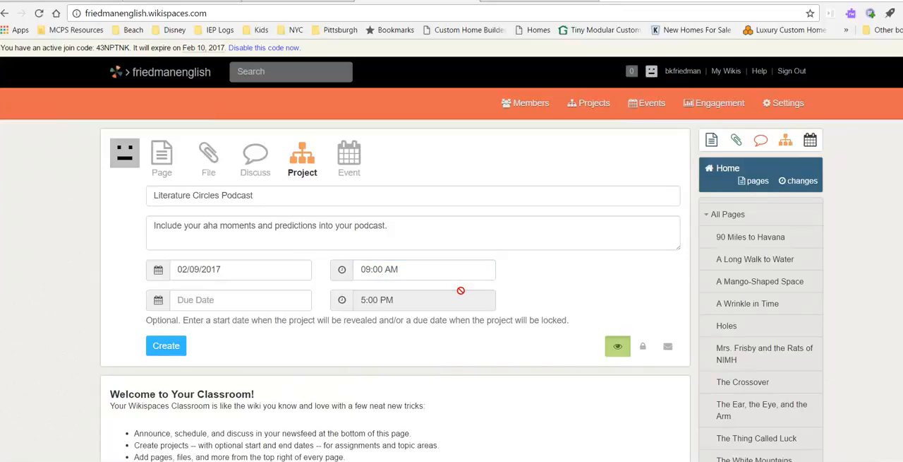
- Set the project's due date to 03/02/2017 and create the project
left_click(224, 302)
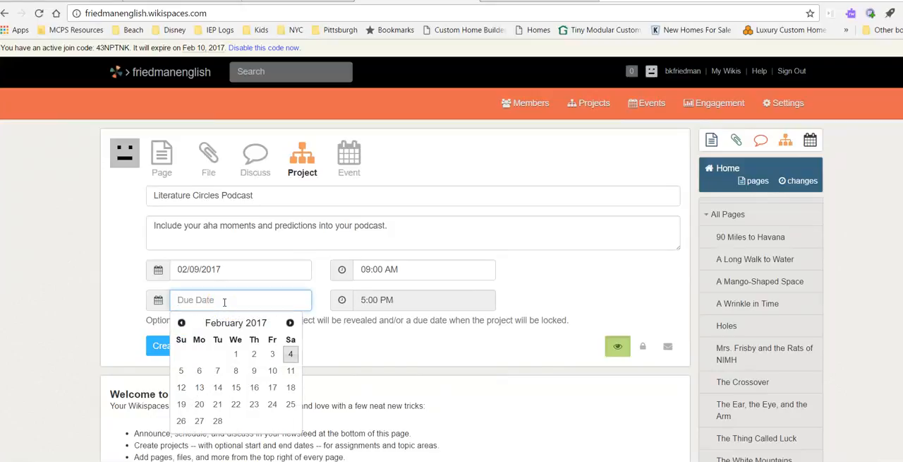
left_click(290, 323)
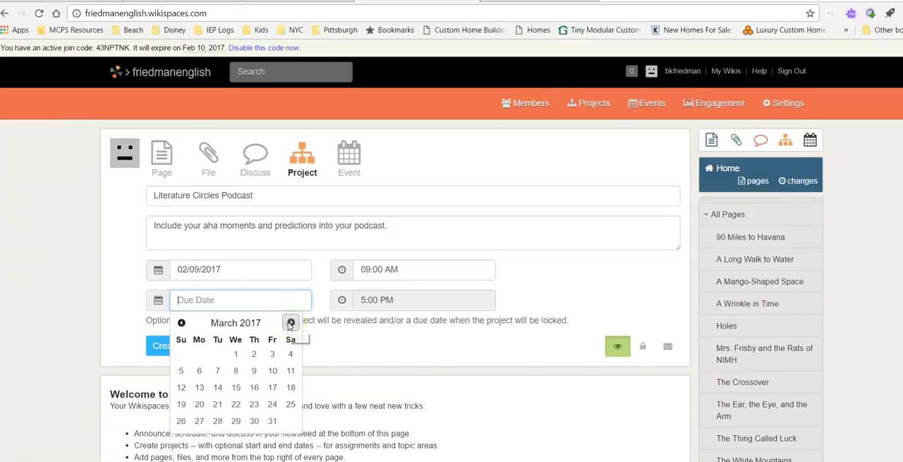
left_click(254, 355)
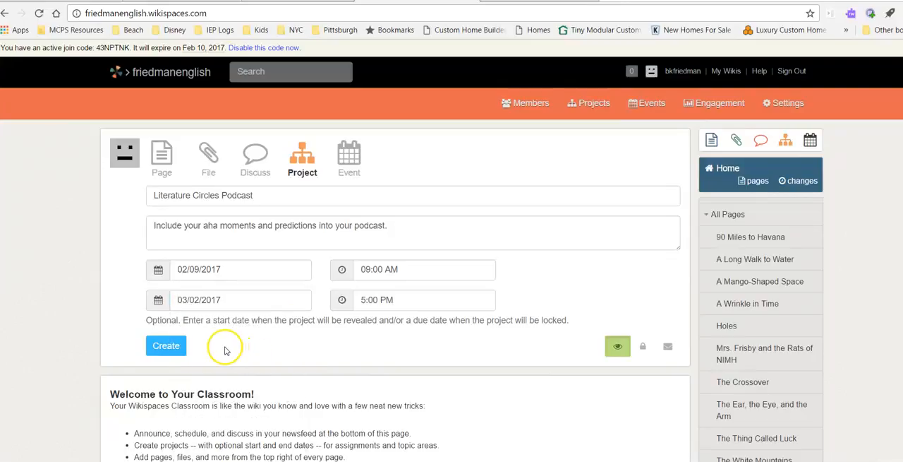
left_click(164, 346)
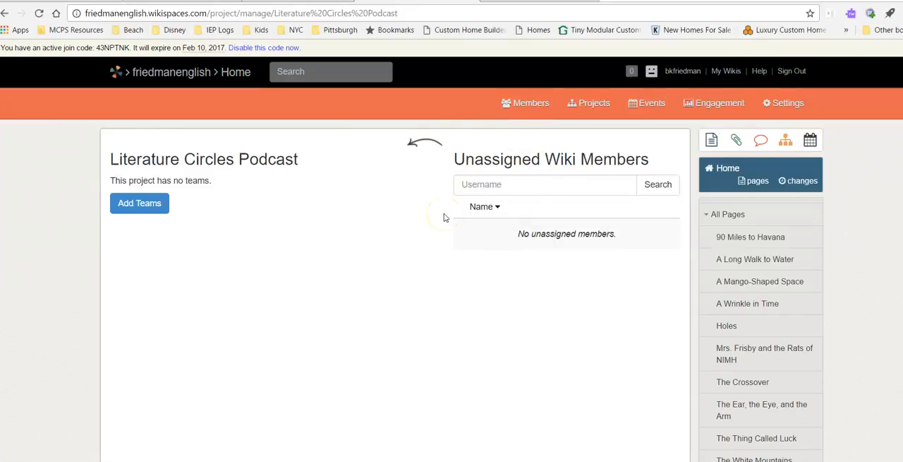
- Return to the wiki's home page and start a new event titled "Speech on Controversial Issues"
left_click(236, 78)
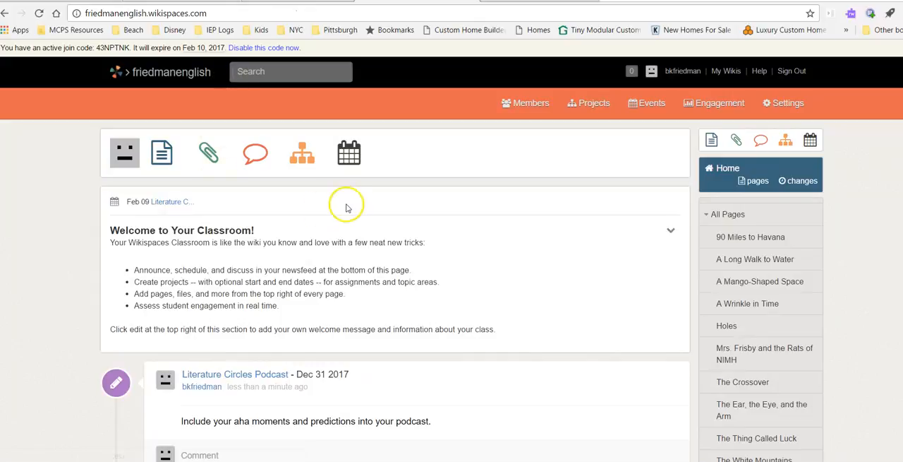
left_click(349, 154)
left_click(299, 204)
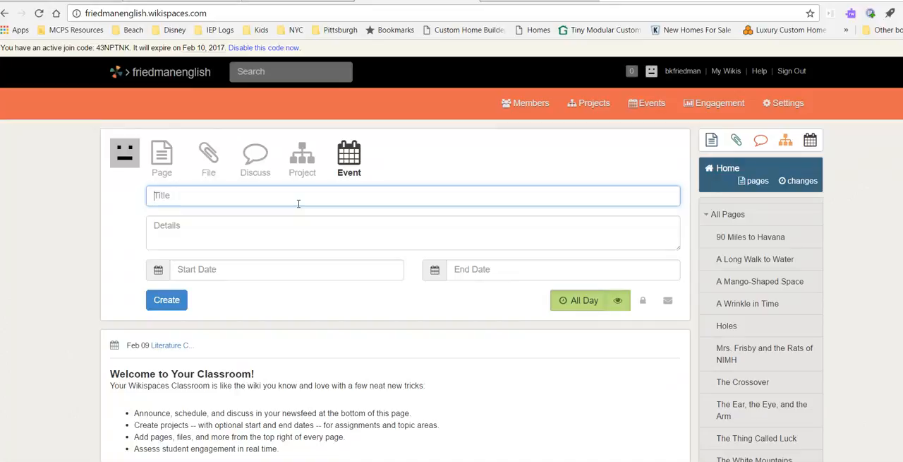
left_click(206, 190)
type("Speech on Conro")
key("BackSpace")
key("BackSpace")
type("toversial I")
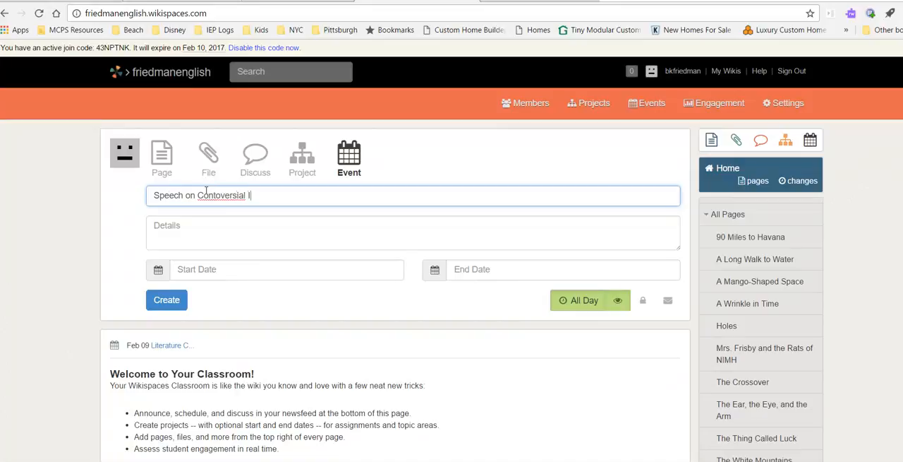
key("BackSpace")
key("BackSpace")
key("BackSpace")
key("BackSpace")
key("BackSpace")
key("BackSpace")
key("BackSpace")
key("BackSpace")
key("BackSpace")
key("BackSpace")
type("roversial Issues")
- Enter "Each student will present speech alone." as the event's details
left_click(194, 226)
type("Each student")
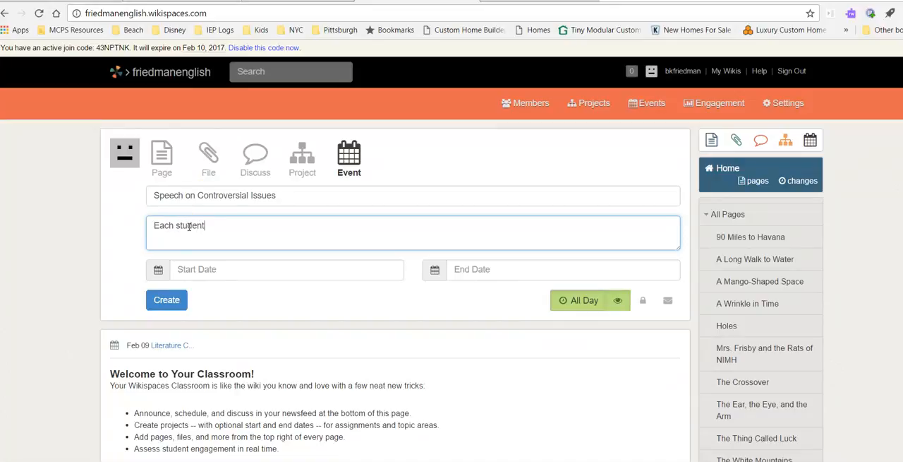
type(" will present speech alone.")
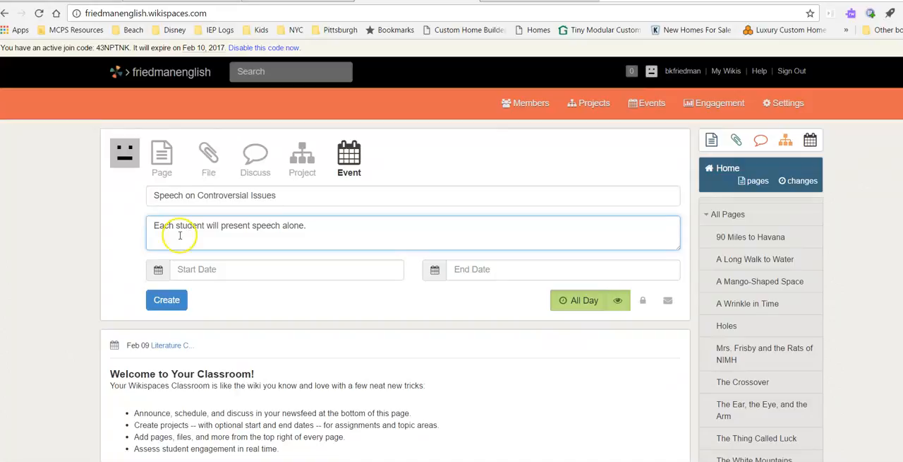
- Schedule the event from 03/27/2017 to 03/29/2017 and create it
left_click(204, 268)
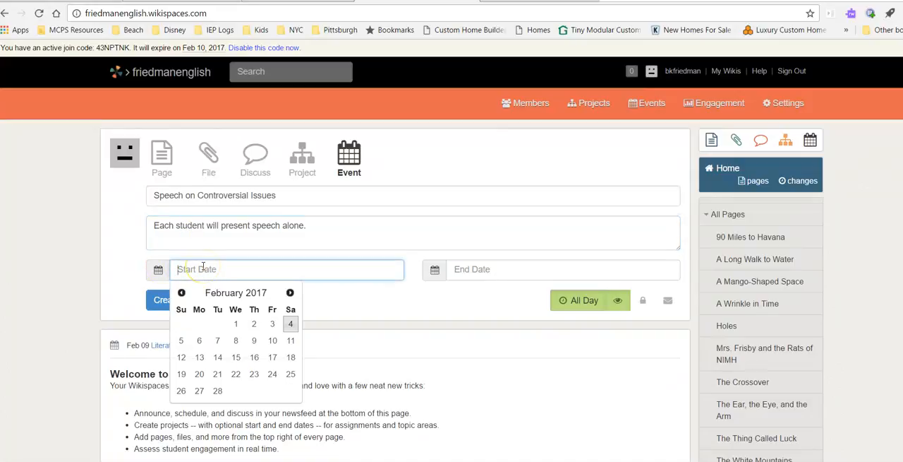
left_click(289, 294)
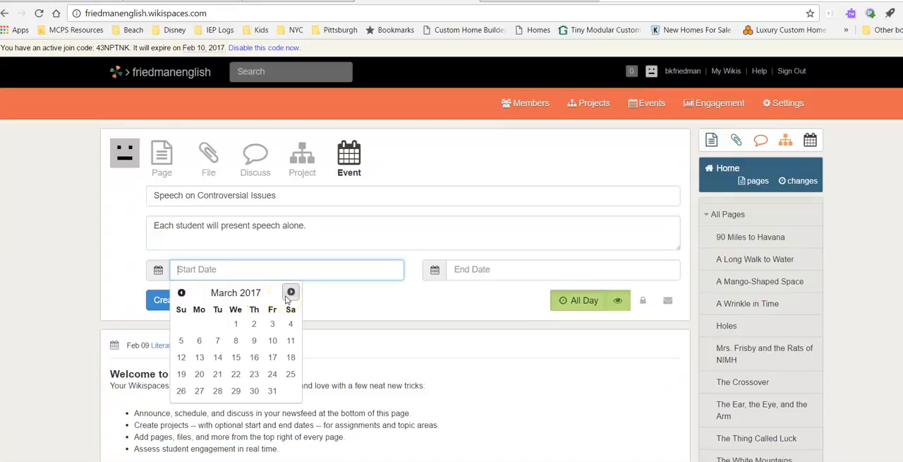
left_click(199, 391)
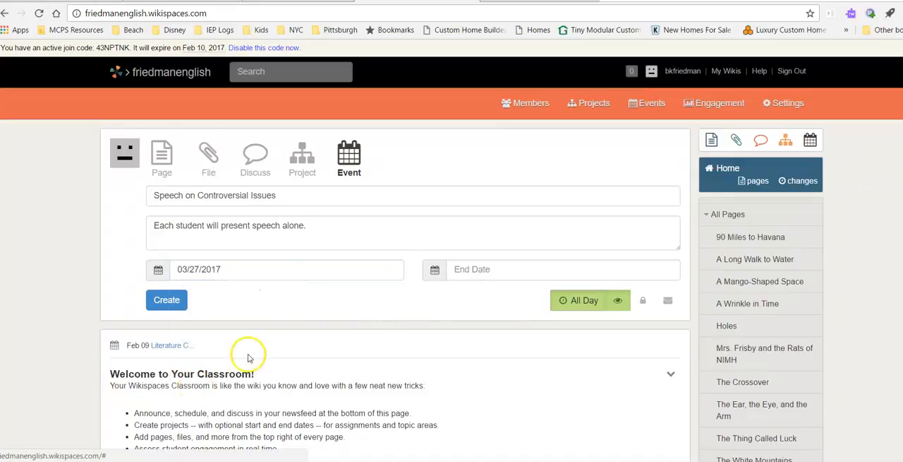
left_click(480, 271)
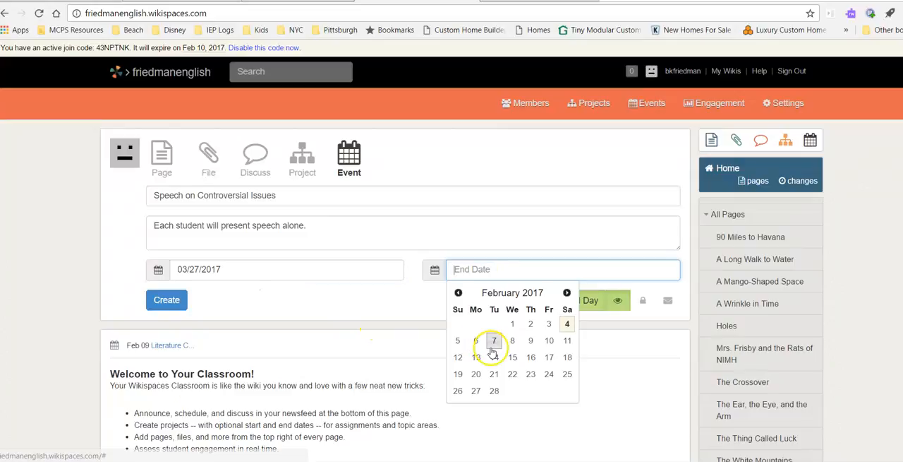
left_click(568, 293)
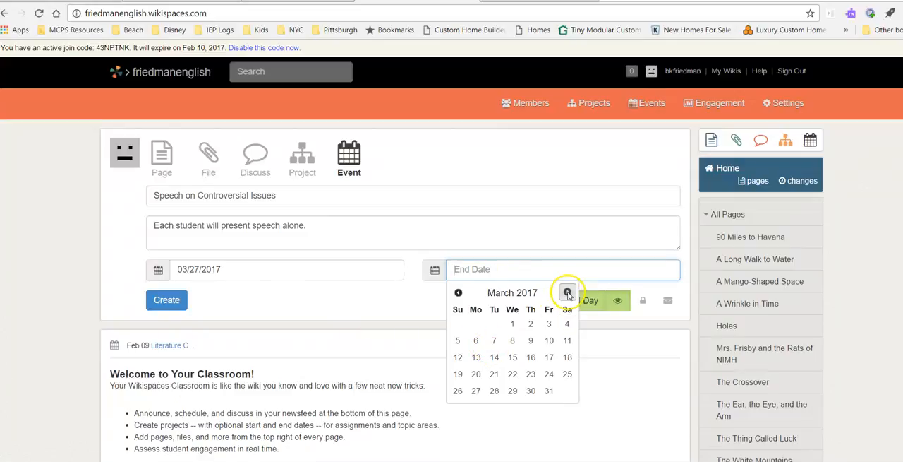
left_click(514, 392)
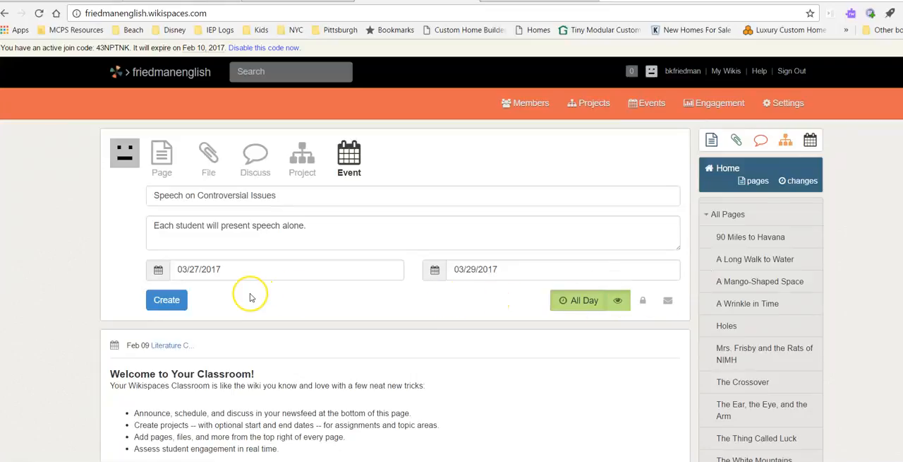
left_click(168, 300)
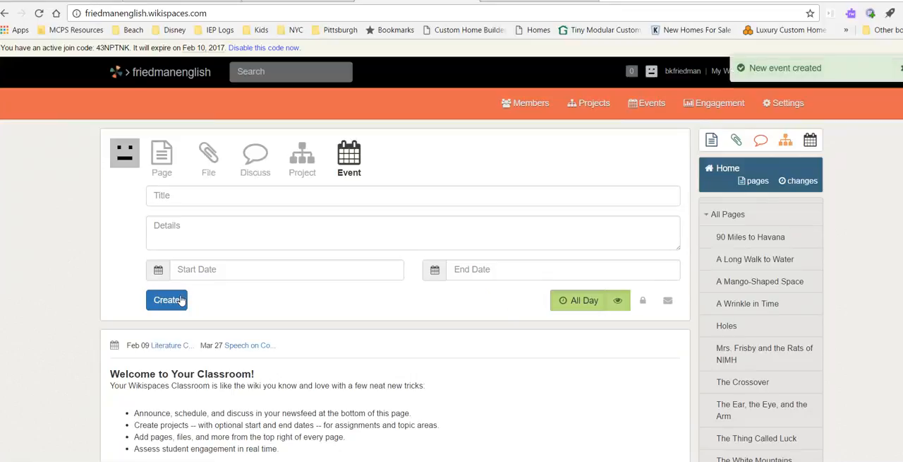
- Reload the wiki's home page and review the project, event and discussion posts in the news feed
left_click(160, 75)
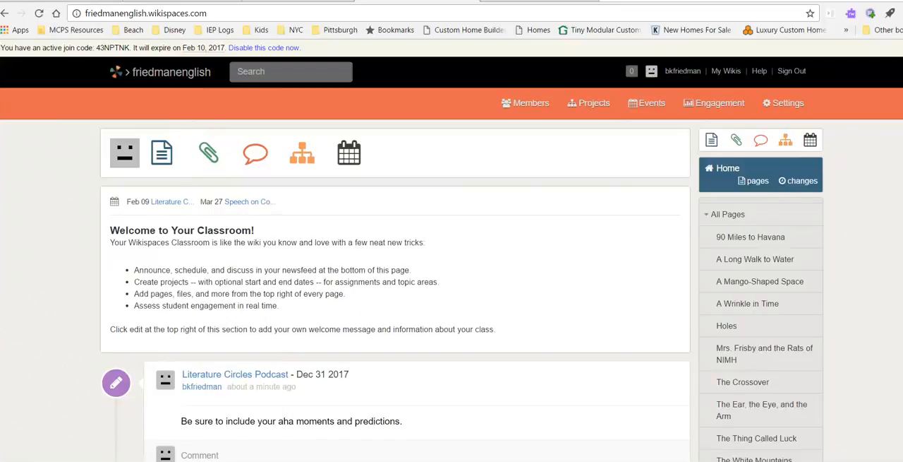
scroll(395, 289, "down", 6)
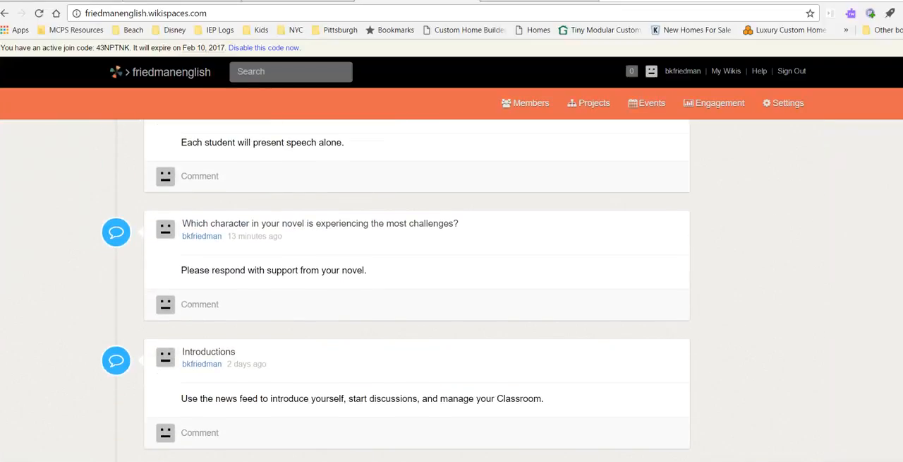
scroll(416, 290, "up", 2)
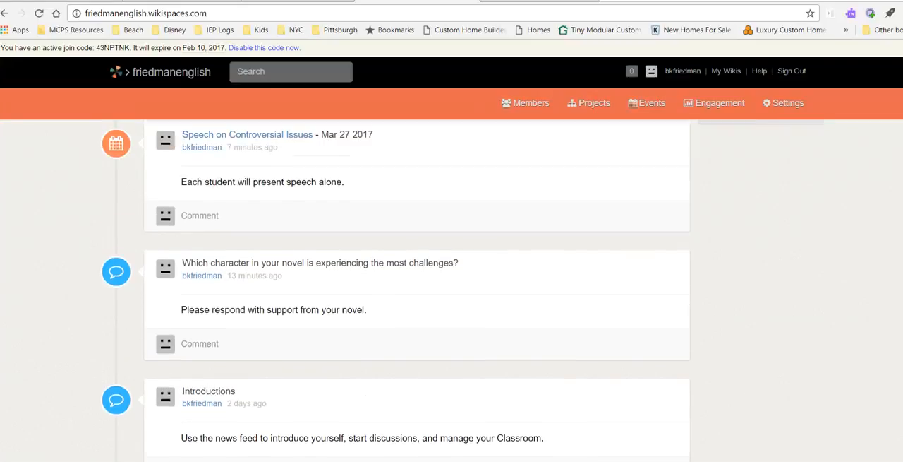
scroll(416, 290, "up", 4)
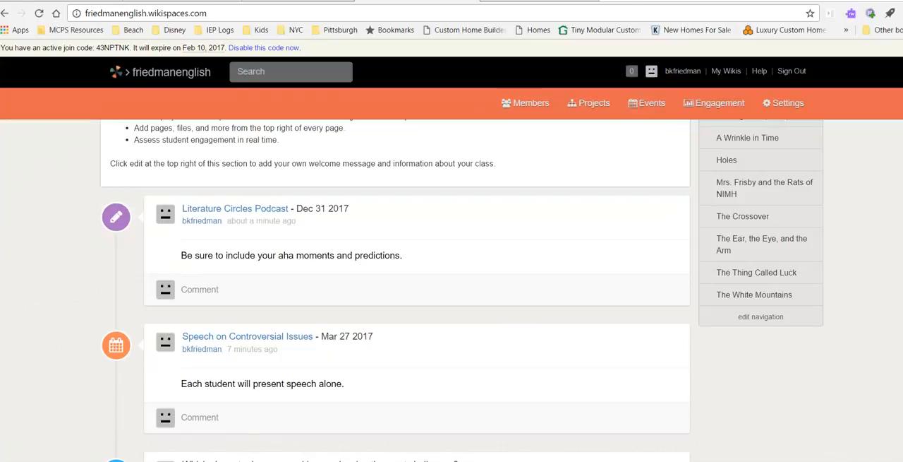
scroll(395, 290, "up", 4)
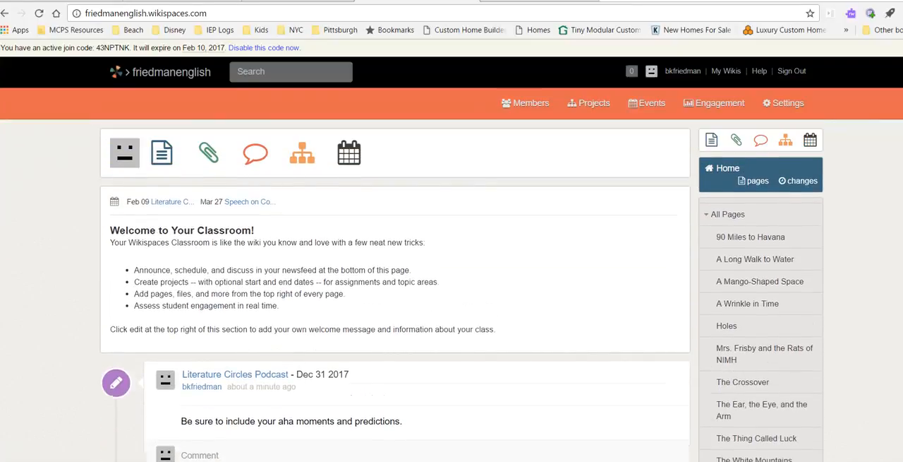